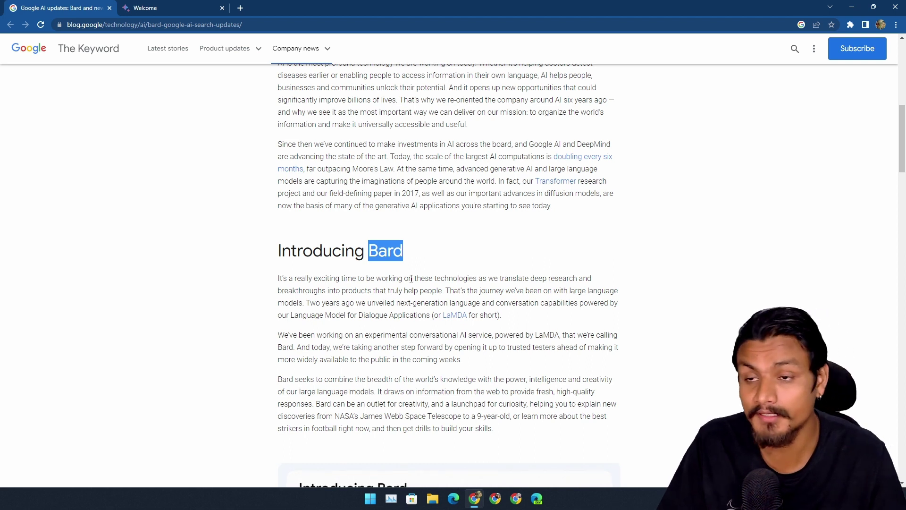
Step: Highlight 'Bard' in the Introducing Bard heading, then switch to the Bard welcome tab
left_click(371, 253)
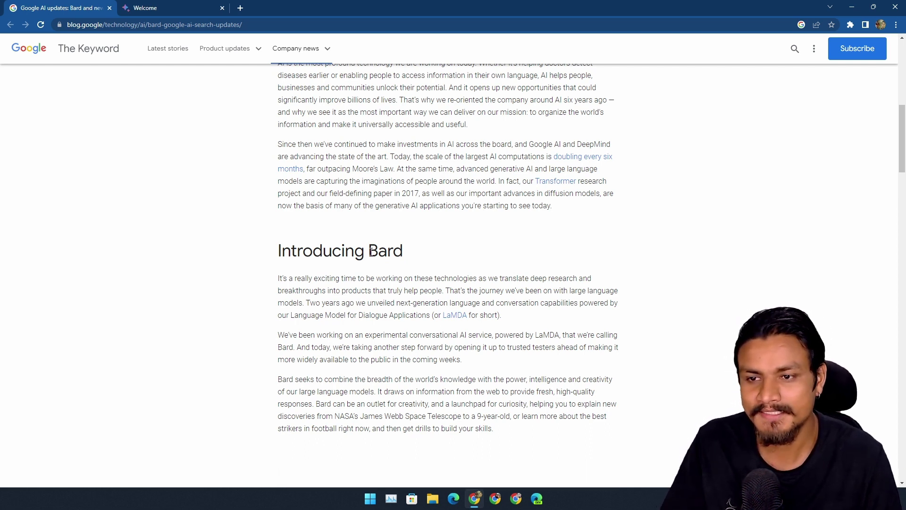
left_click_drag(369, 251, 425, 261)
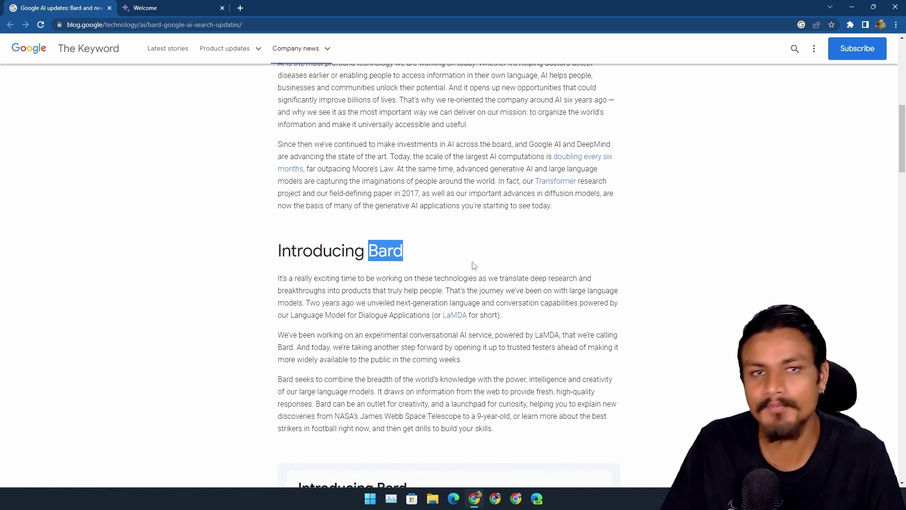
scroll(425, 248, "up", 3)
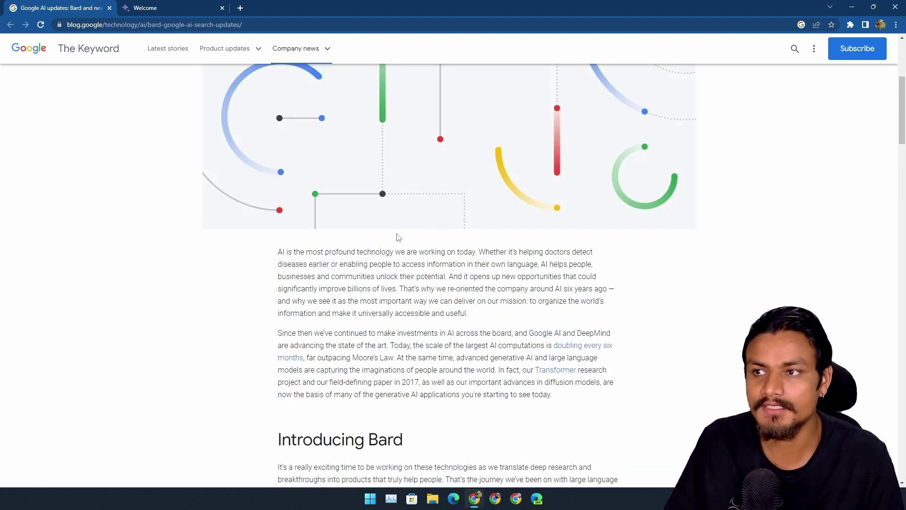
scroll(354, 234, "down", 3)
left_click(310, 219)
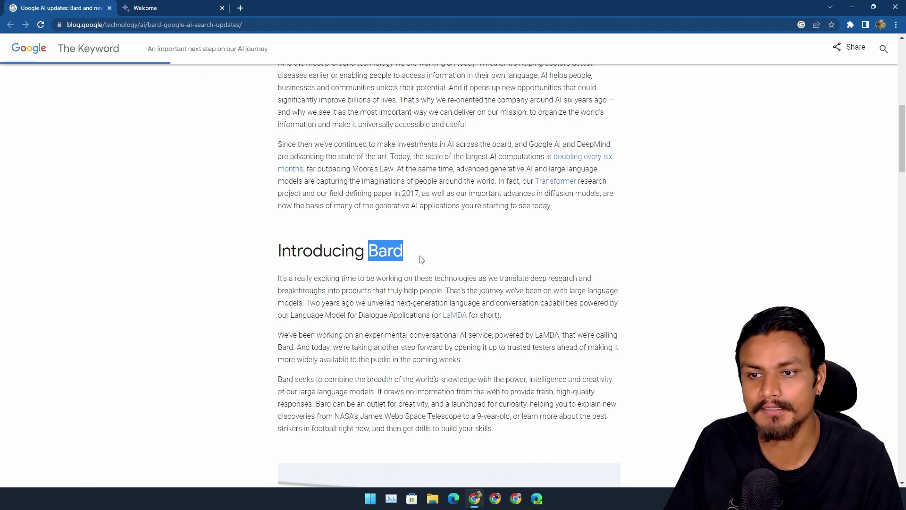
scroll(450, 270, "down", 3)
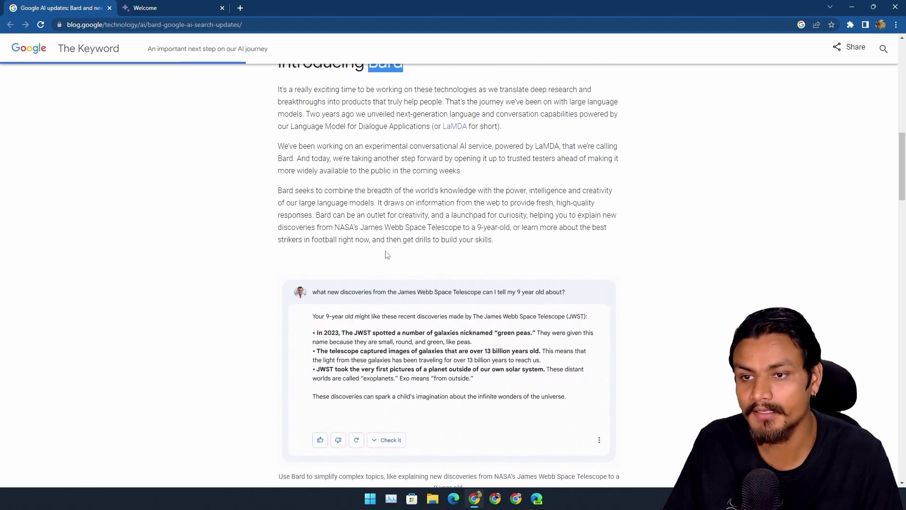
scroll(451, 270, "down", 3)
scroll(451, 270, "down", 4)
scroll(446, 248, "up", 3)
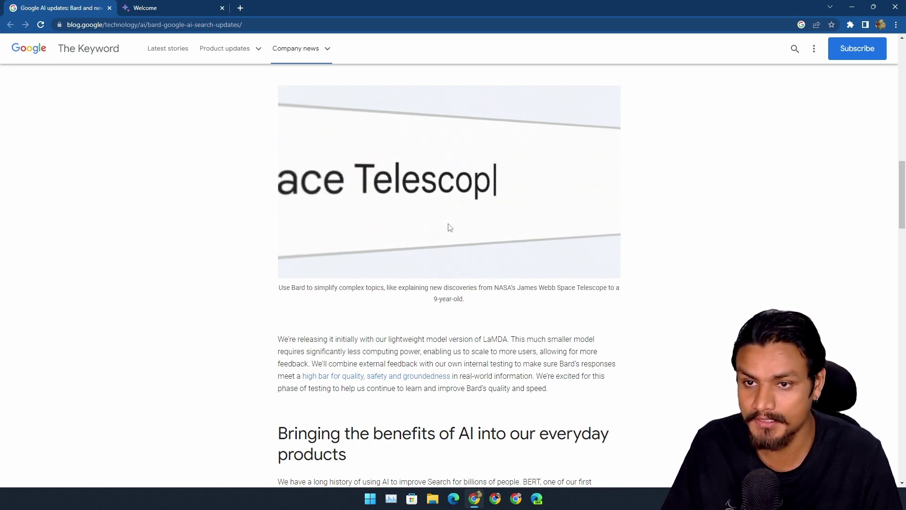
scroll(380, 255, "up", 1)
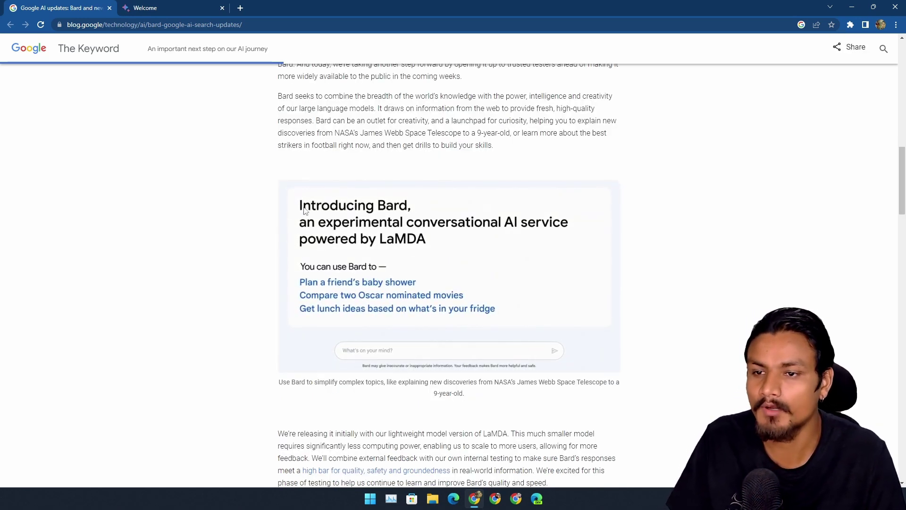
left_click(189, 8)
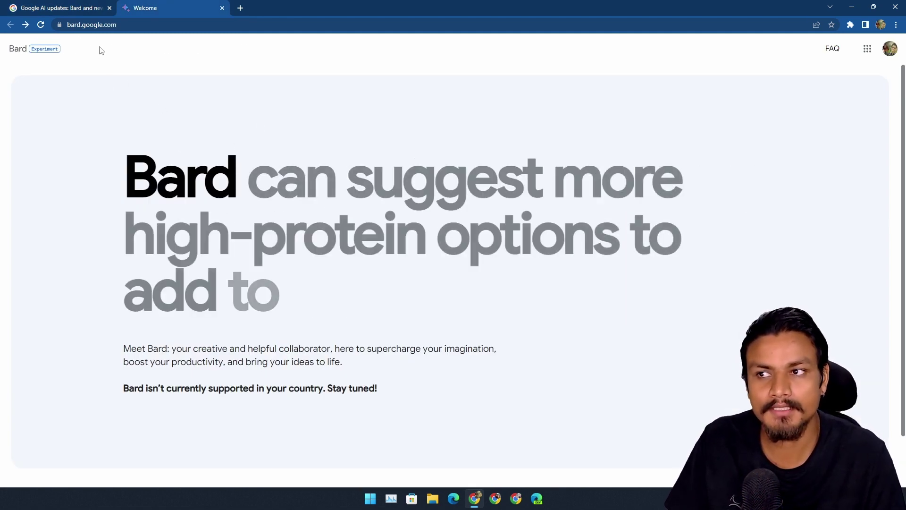
Step: Return to the Bard announcement tab and highlight 'AI features in Search'
left_click(48, 10)
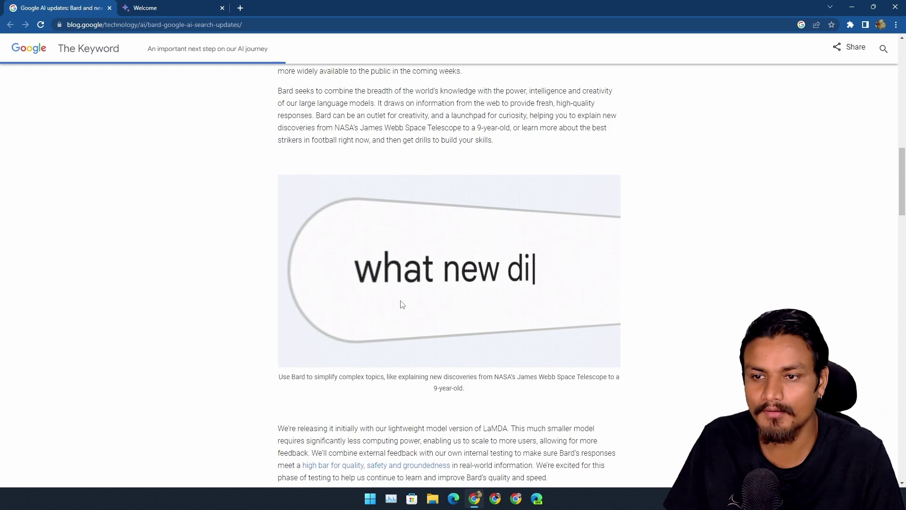
scroll(401, 304, "down", 5)
scroll(426, 283, "down", 4)
scroll(446, 255, "down", 1)
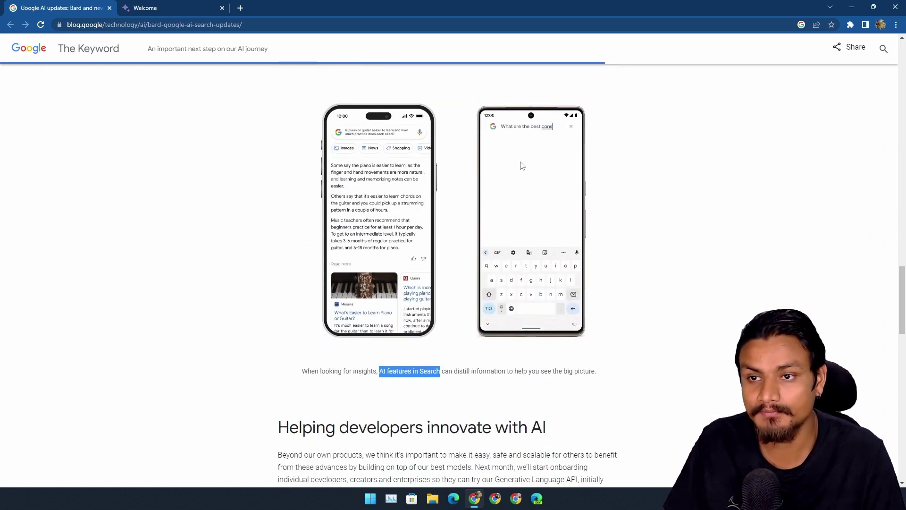
left_click_drag(379, 370, 426, 370)
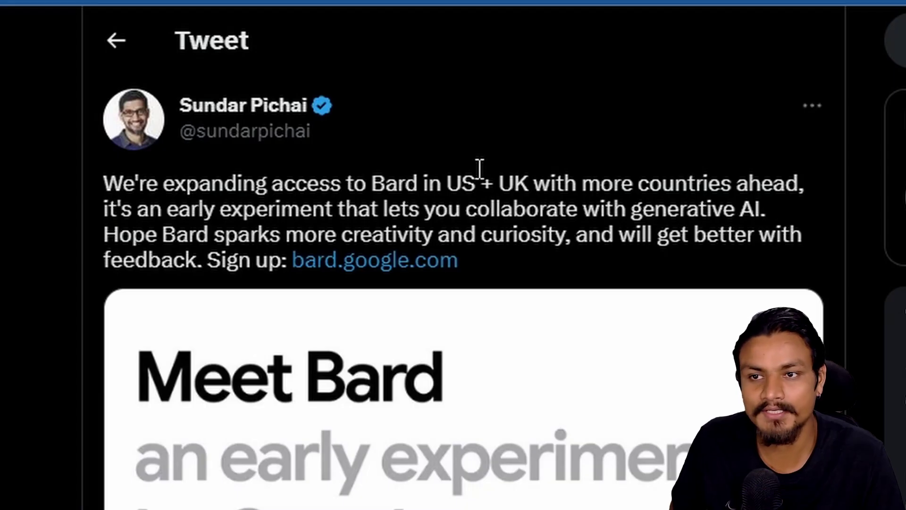
Step: Highlight 'US + UK' in Sundar Pichai's tweet
left_click_drag(451, 180, 518, 182)
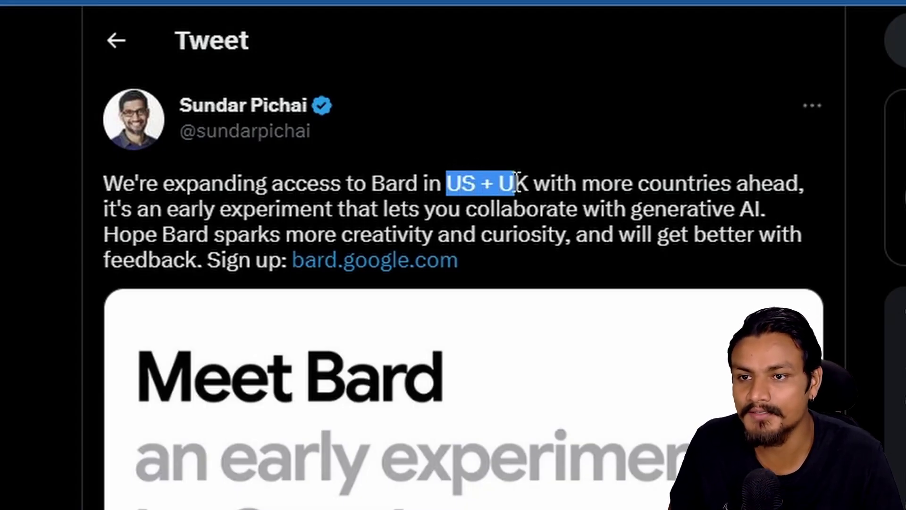
left_click(516, 200)
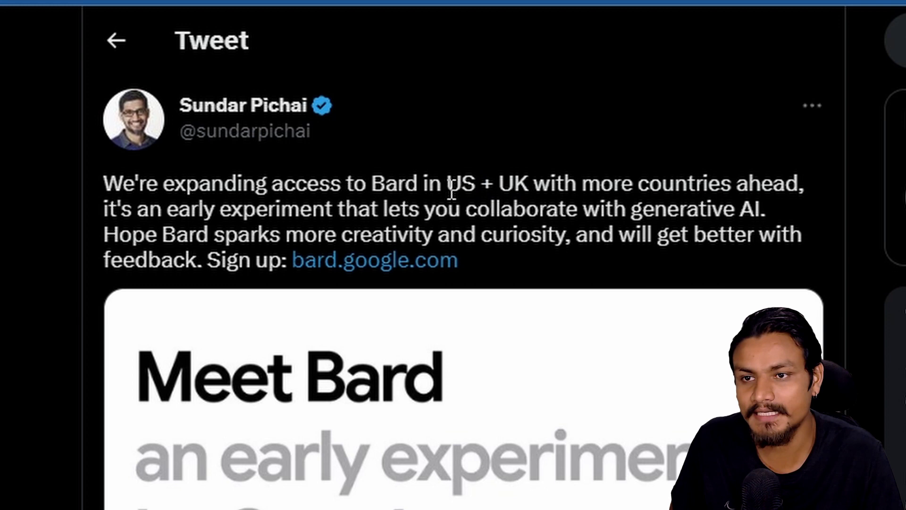
left_click_drag(449, 189, 528, 191)
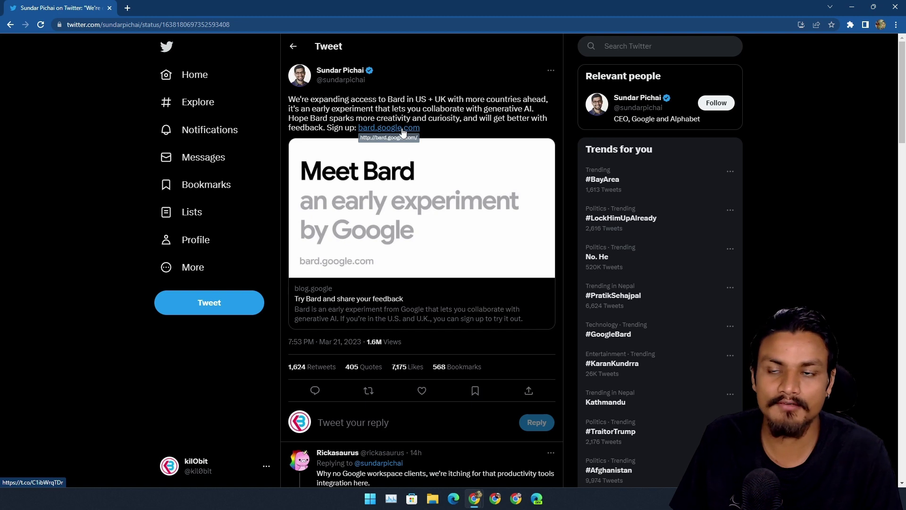
Step: Open the tweet's bard.google.com link in a new tab and view it
right_click(402, 129)
left_click(424, 135)
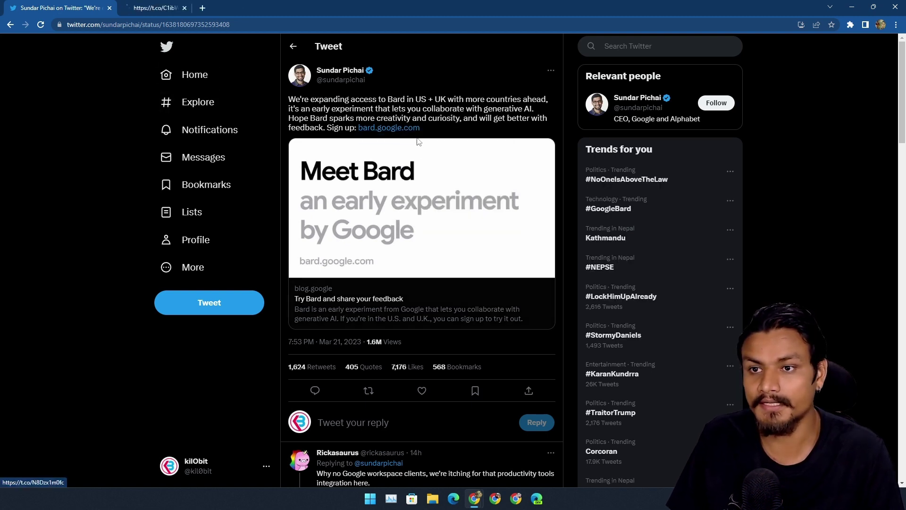
left_click(170, 8)
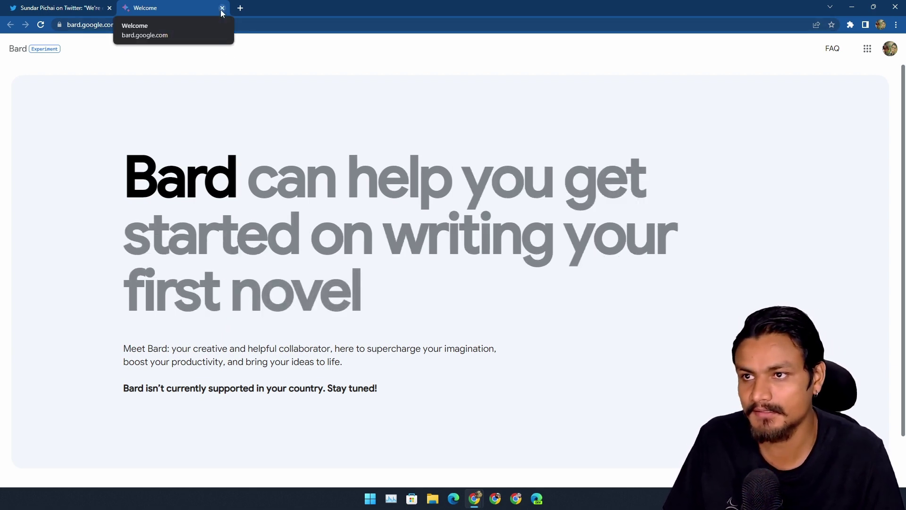
scroll(406, 310, "down", 1)
left_click_drag(406, 310, 84, 289)
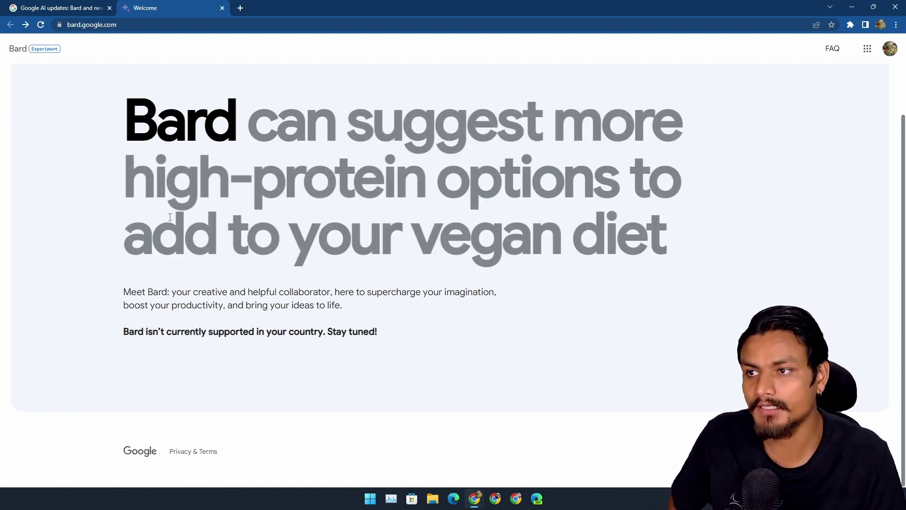
Step: Highlight the notice that Bard isn't supported in your country
left_click_drag(388, 338, 123, 338)
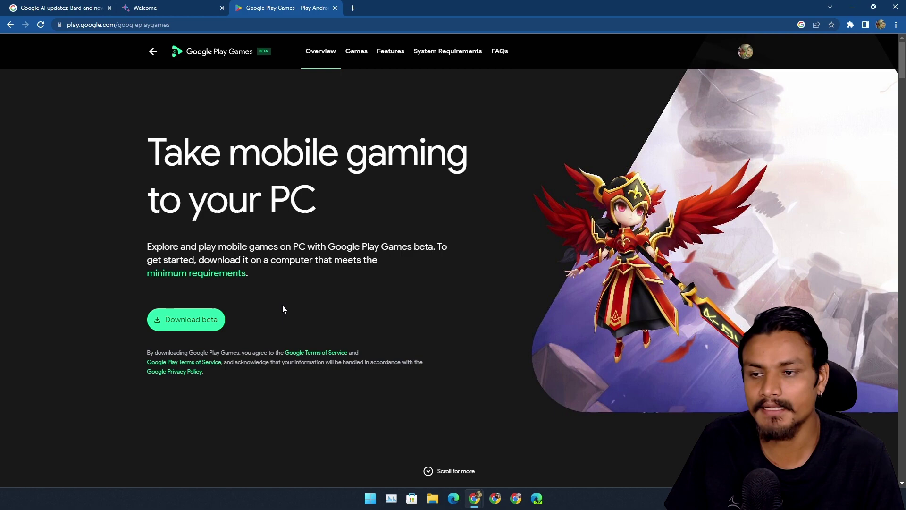
scroll(305, 303, "down", 3)
scroll(378, 271, "down", 2)
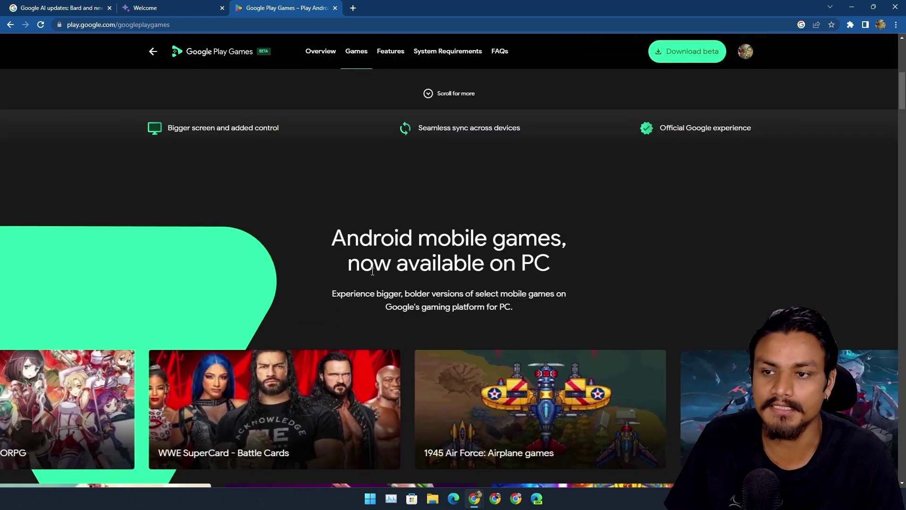
scroll(372, 272, "down", 2)
scroll(405, 214, "up", 5)
scroll(400, 230, "up", 3)
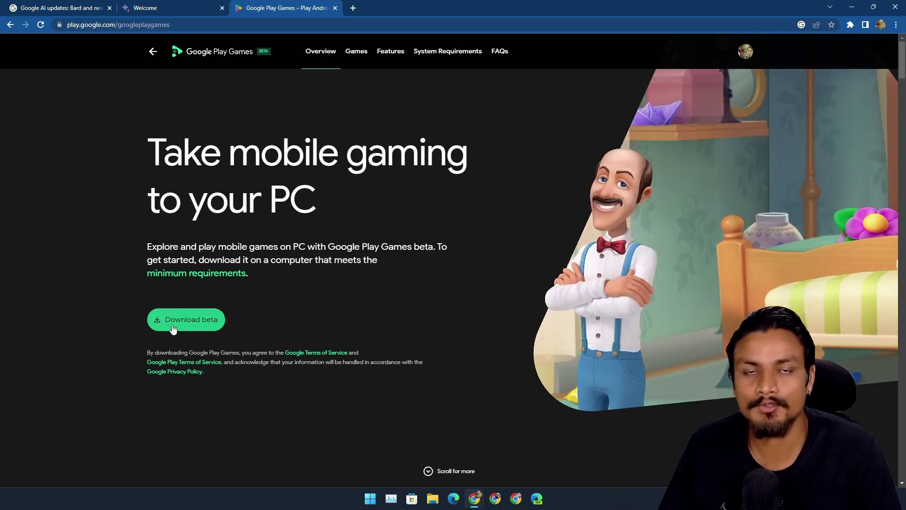
Step: Switch back to the Bard welcome tab with Ctrl+Shift+Tab
key("ctrl+shift+Tab")
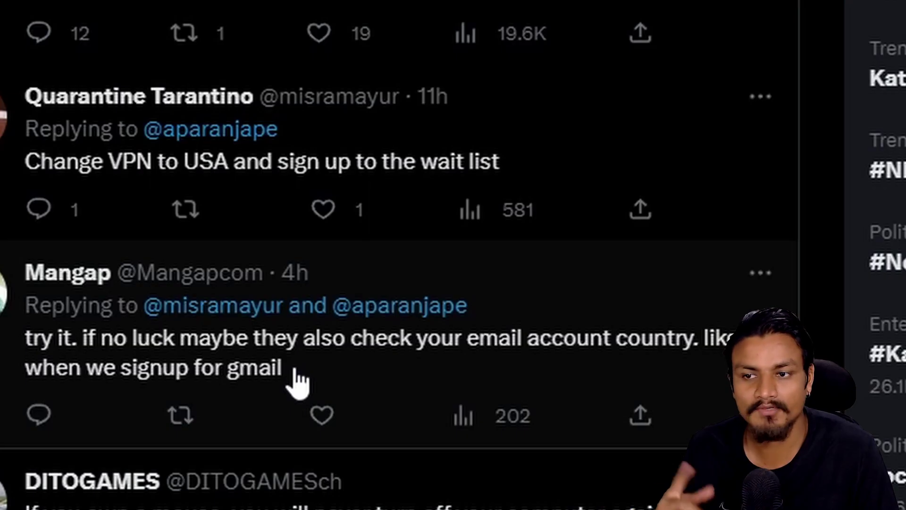
Step: Highlight the Twitter reply suggesting Bard checks the email account's country
left_click_drag(296, 372, 29, 340)
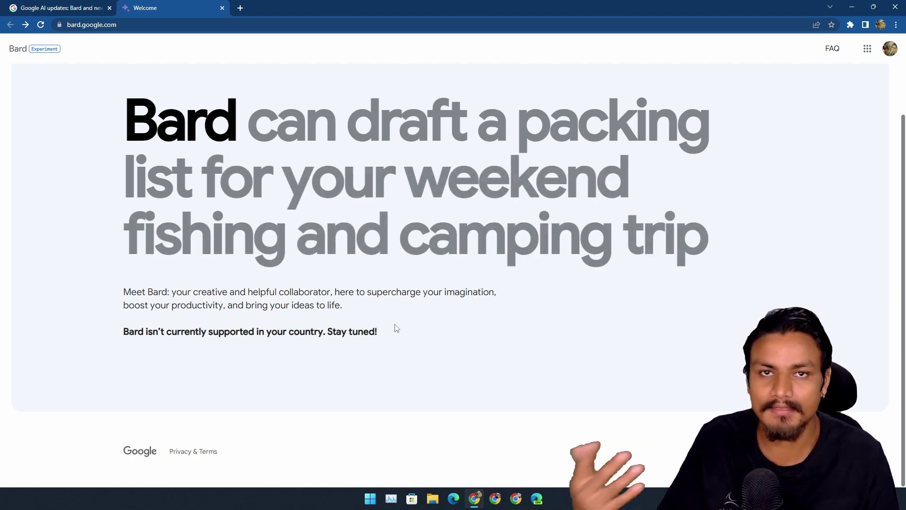
Step: Switch to the Bard announcement article and clear its text highlight
key("ctrl+Tab")
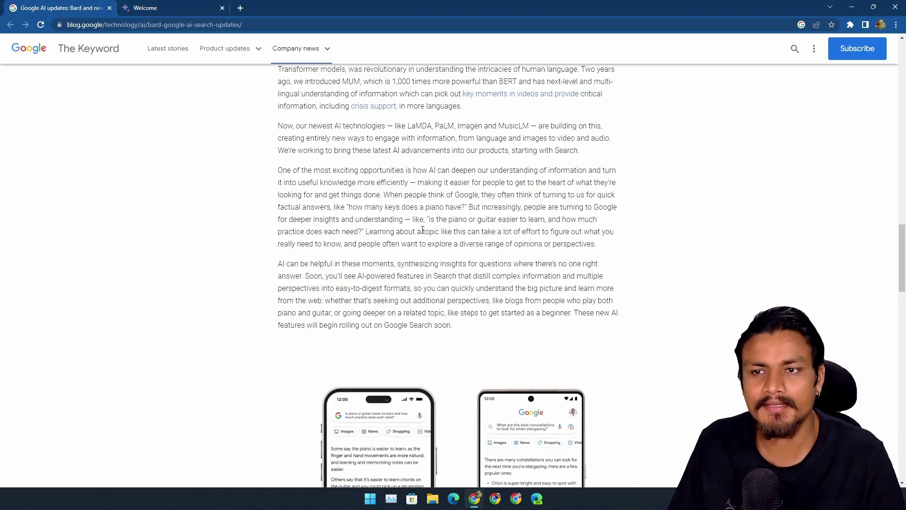
scroll(391, 215, "up", 2)
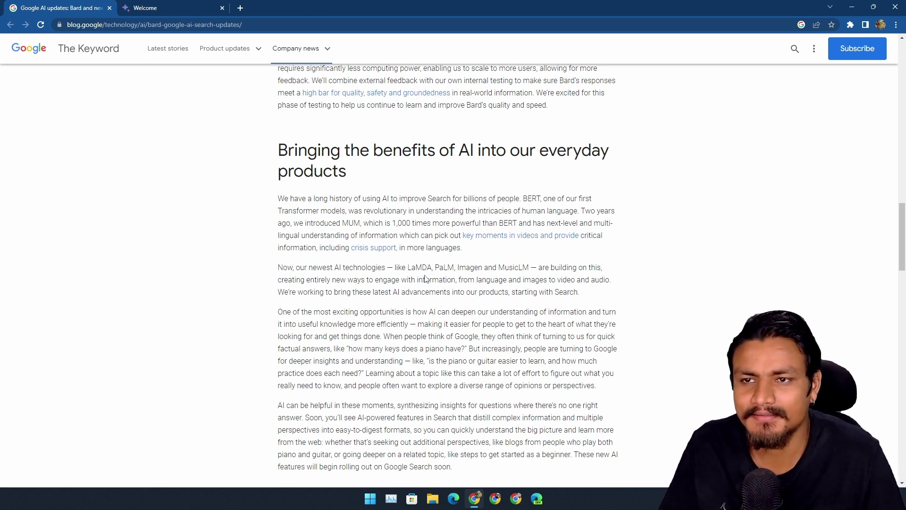
scroll(427, 279, "up", 3)
scroll(435, 234, "up", 1)
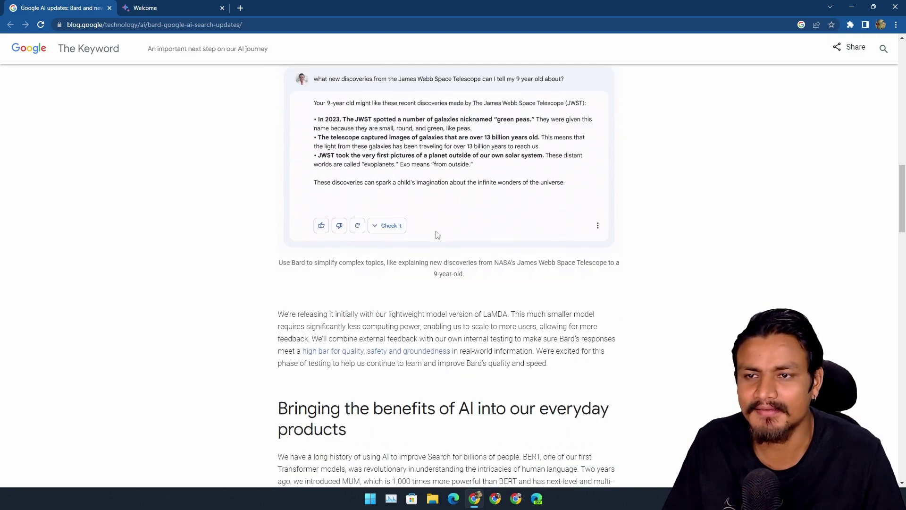
left_click(330, 187)
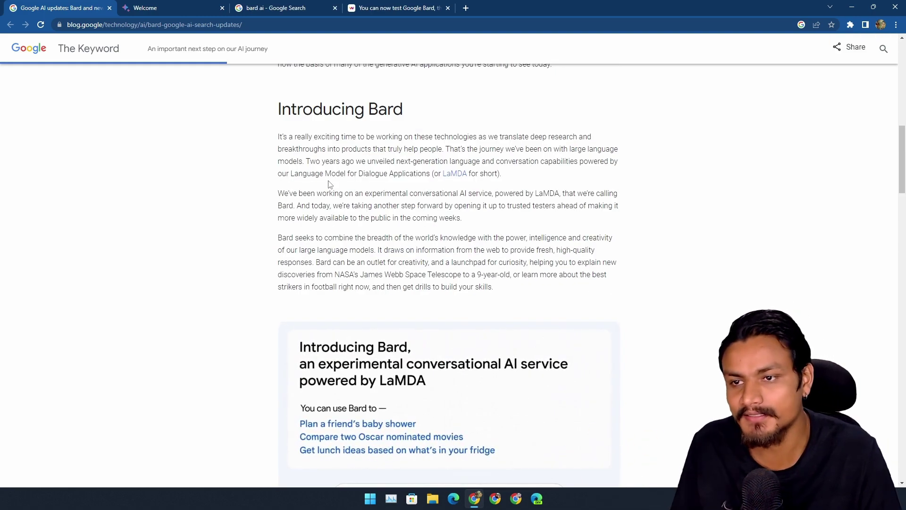
scroll(416, 218, "down", 3)
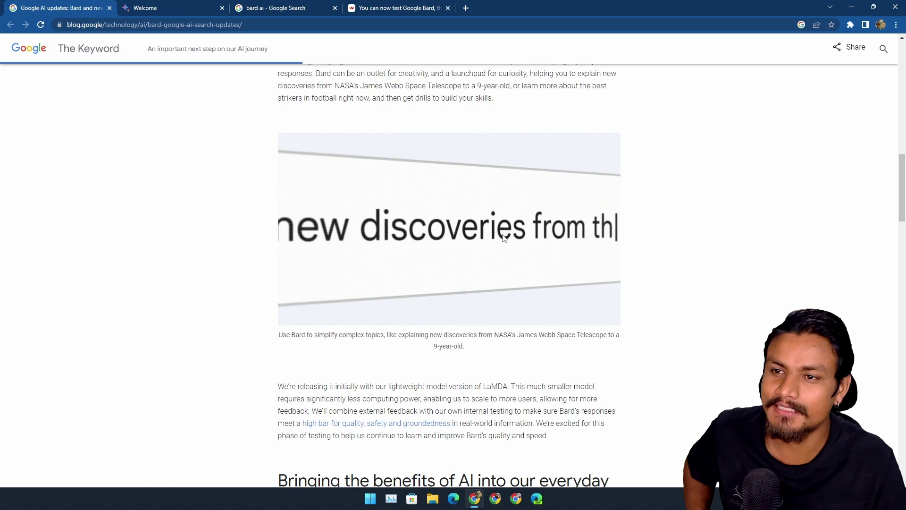
scroll(442, 276, "up", 2)
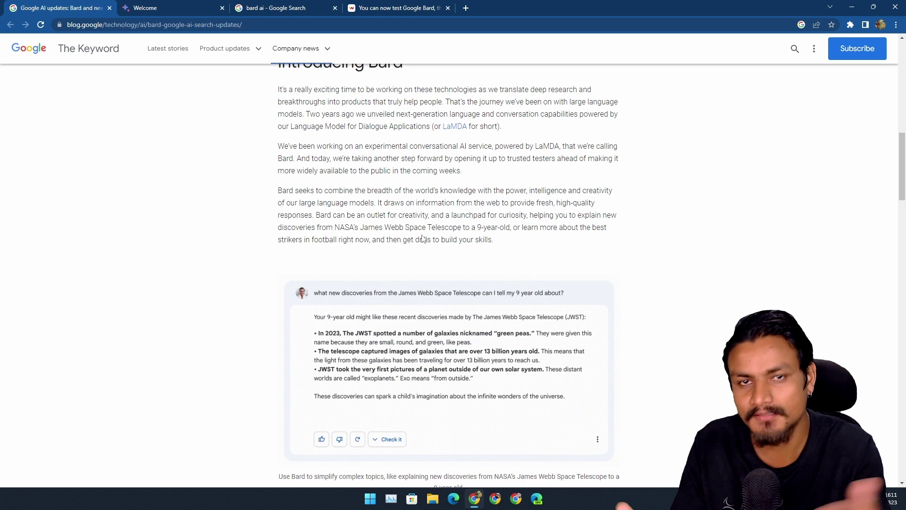
scroll(494, 245, "up", 1)
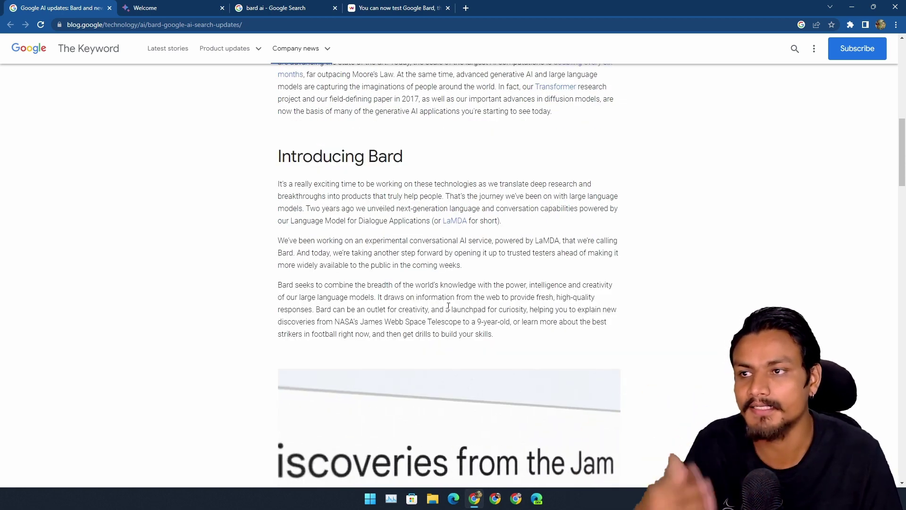
scroll(502, 296, "down", 3)
scroll(505, 291, "down", 1)
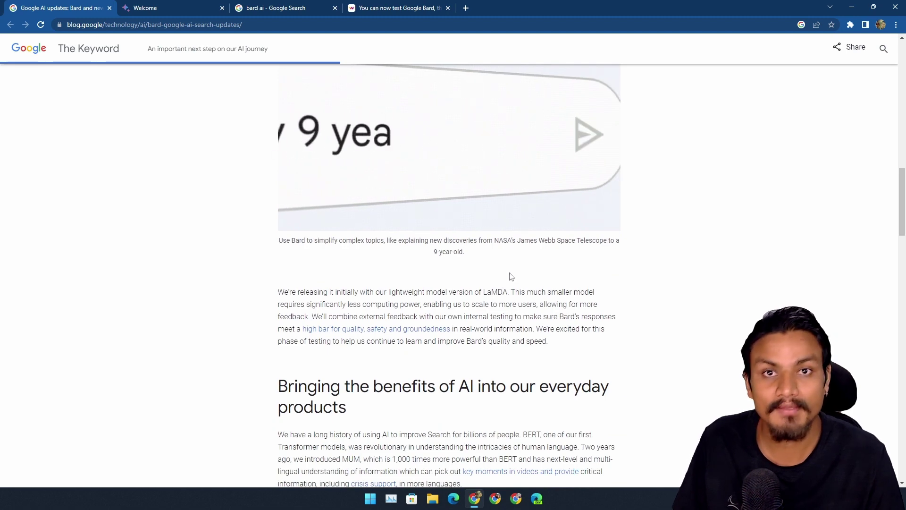
scroll(496, 284, "down", 2)
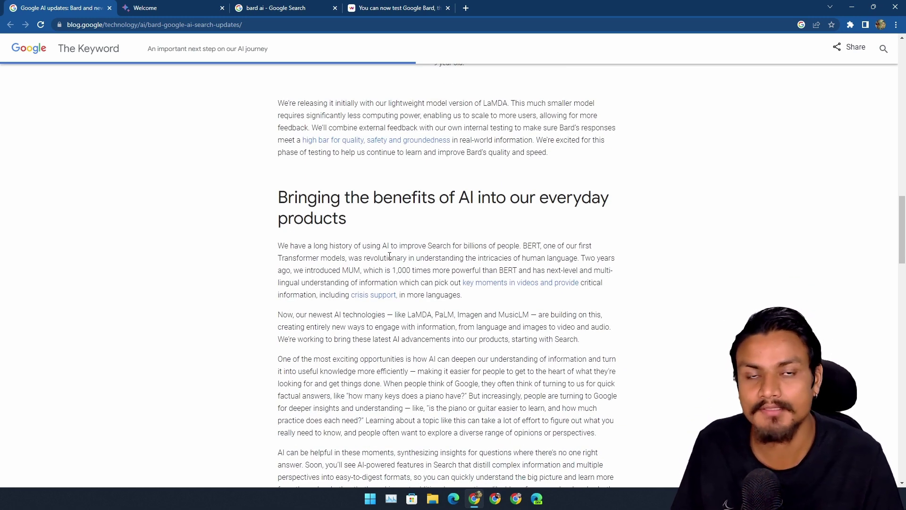
scroll(438, 280, "up", 3)
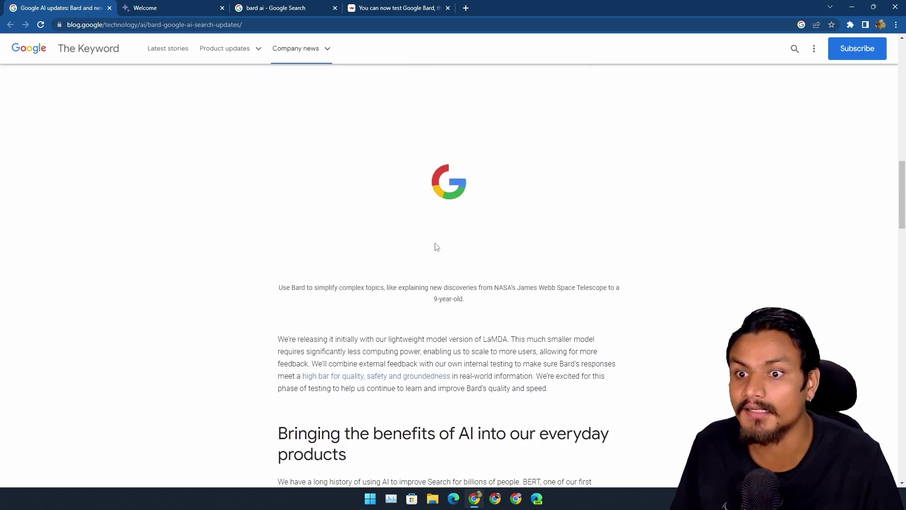
scroll(436, 247, "down", 3)
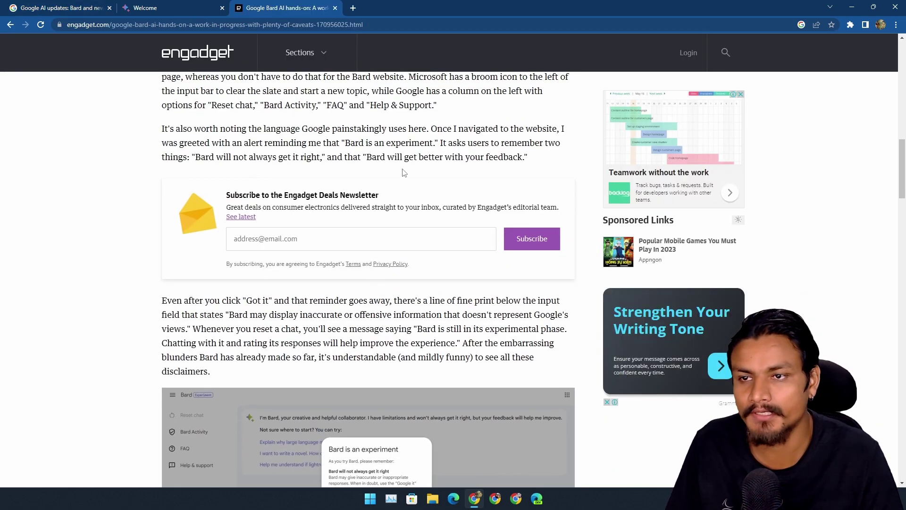
scroll(386, 269, "down", 2)
scroll(365, 266, "down", 2)
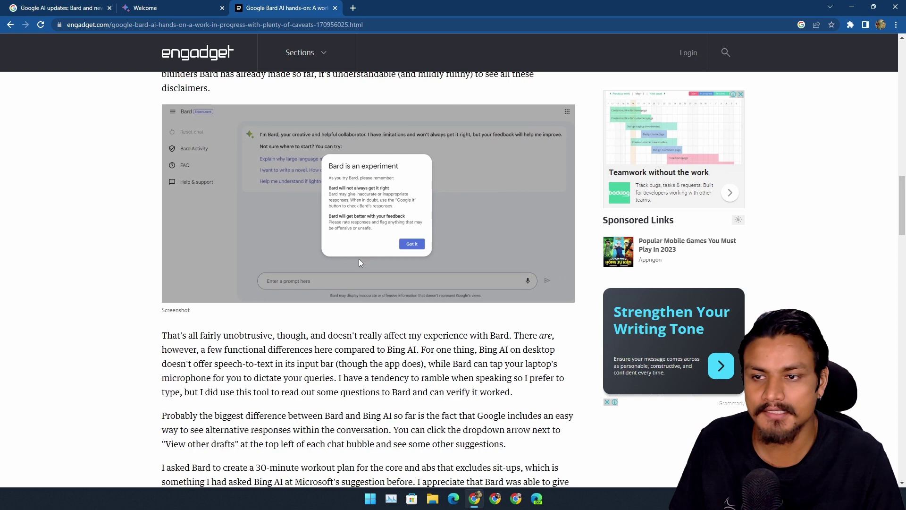
scroll(312, 230, "up", 1)
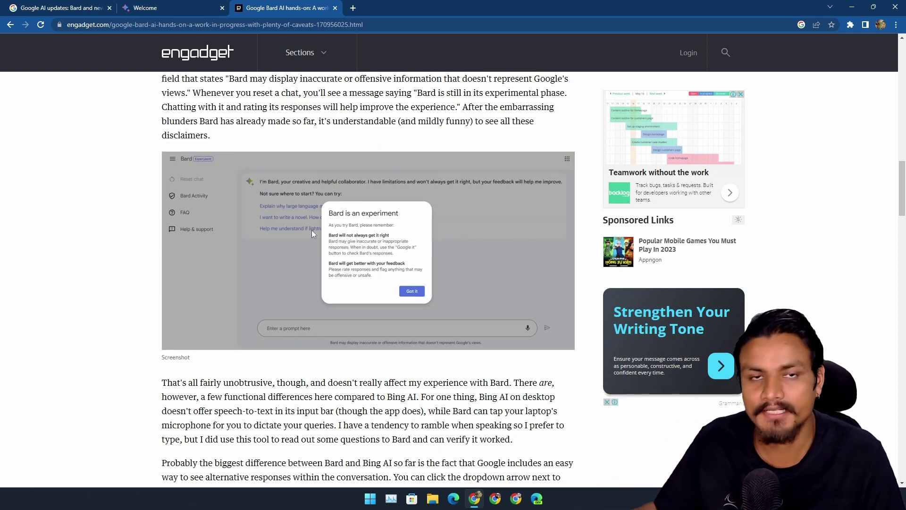
scroll(372, 251, "down", 2)
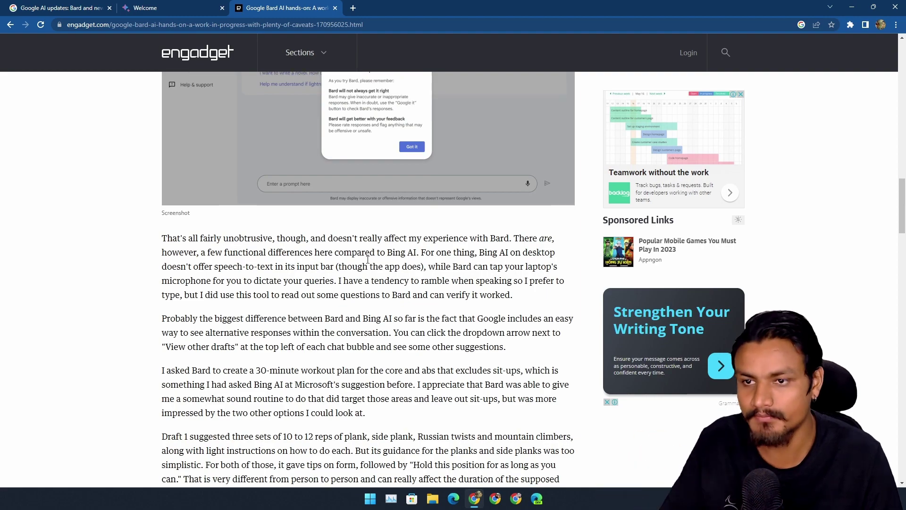
scroll(373, 251, "down", 3)
scroll(373, 251, "down", 5)
scroll(373, 251, "down", 6)
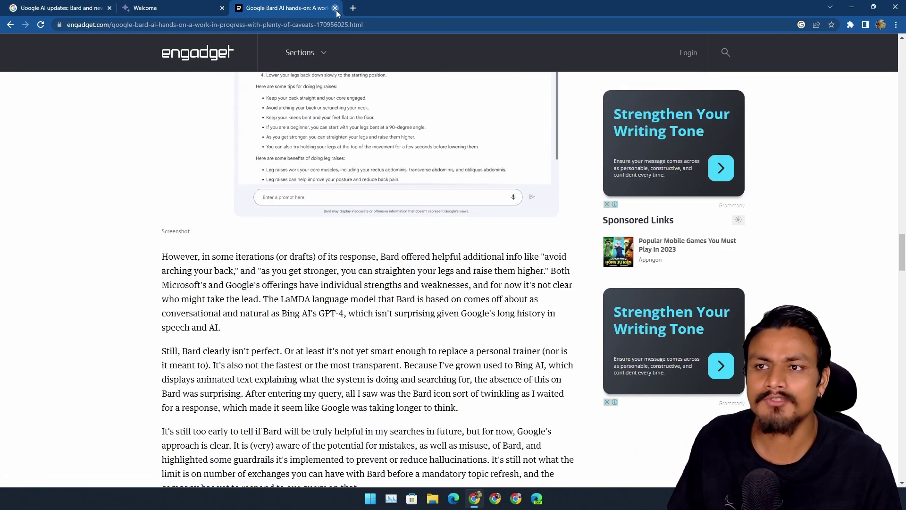
Step: Close the Engadget hands-on review tab
left_click(334, 7)
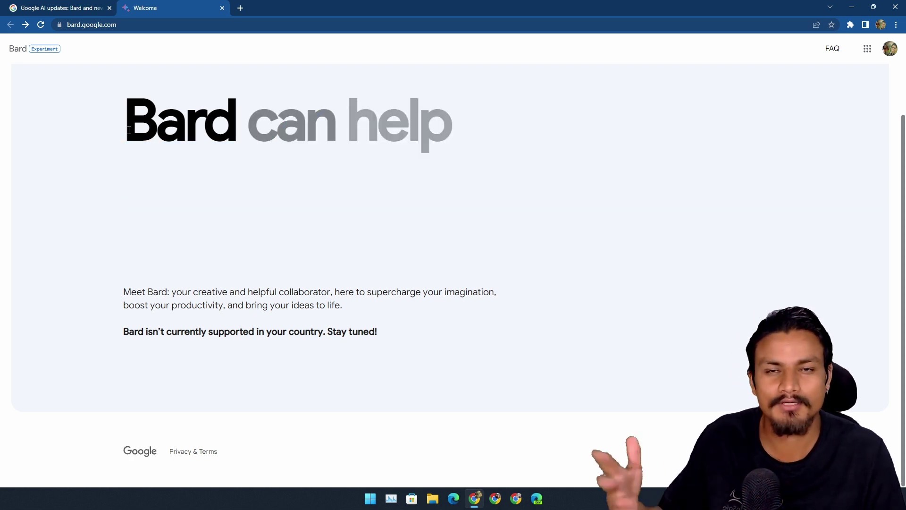
Step: Close the bard.google.com Welcome tab
left_click(224, 8)
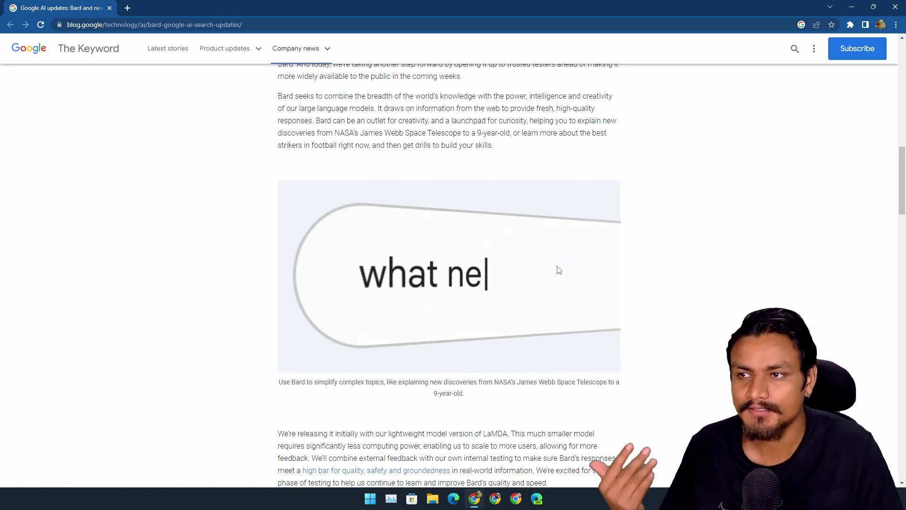
Step: Hide Chrome and show the desktop with Win+D
key("super+d")
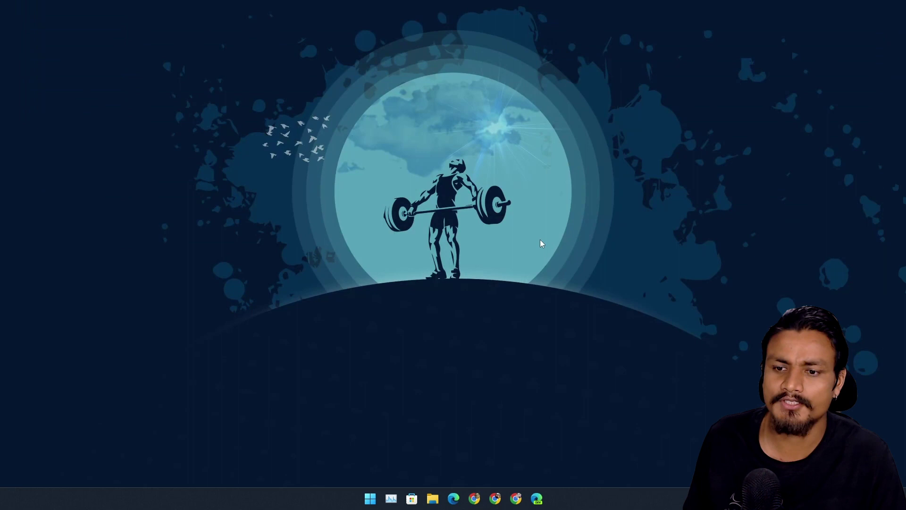